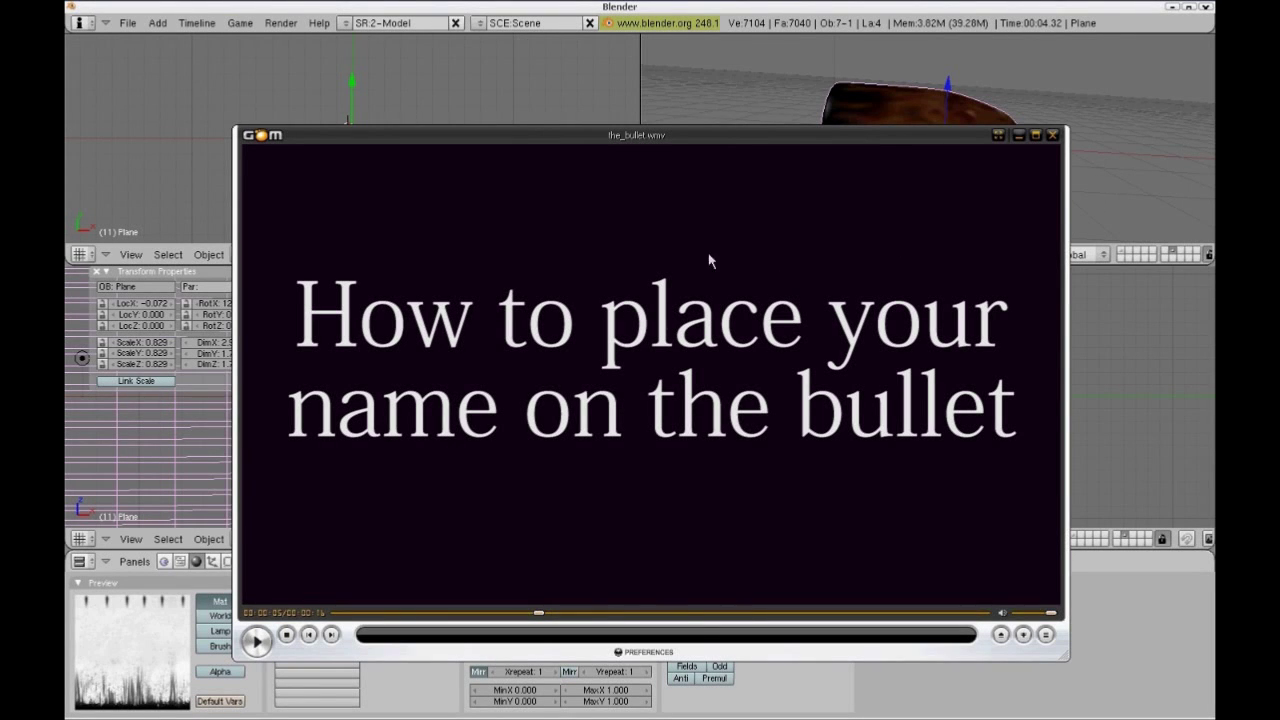
Play the intro video and view The Bullet training series page in Opera before returning to Blender
{"action": "left_click", "coordinate": [257, 641]}
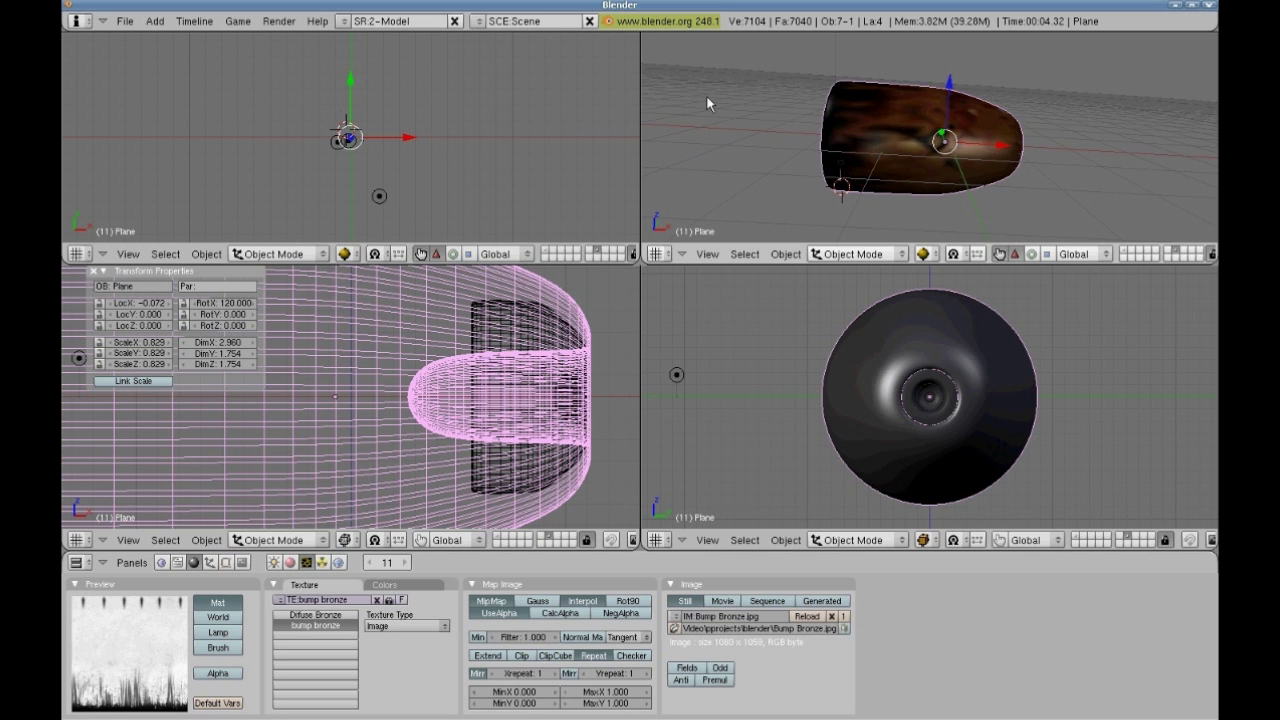
{"action": "key", "text": "alt+Tab"}
{"action": "key", "text": "alt+Tab"}
{"action": "key", "text": "alt+Tab"}
{"action": "key", "text": "alt+Tab"}
{"action": "key", "text": "alt+Tab"}
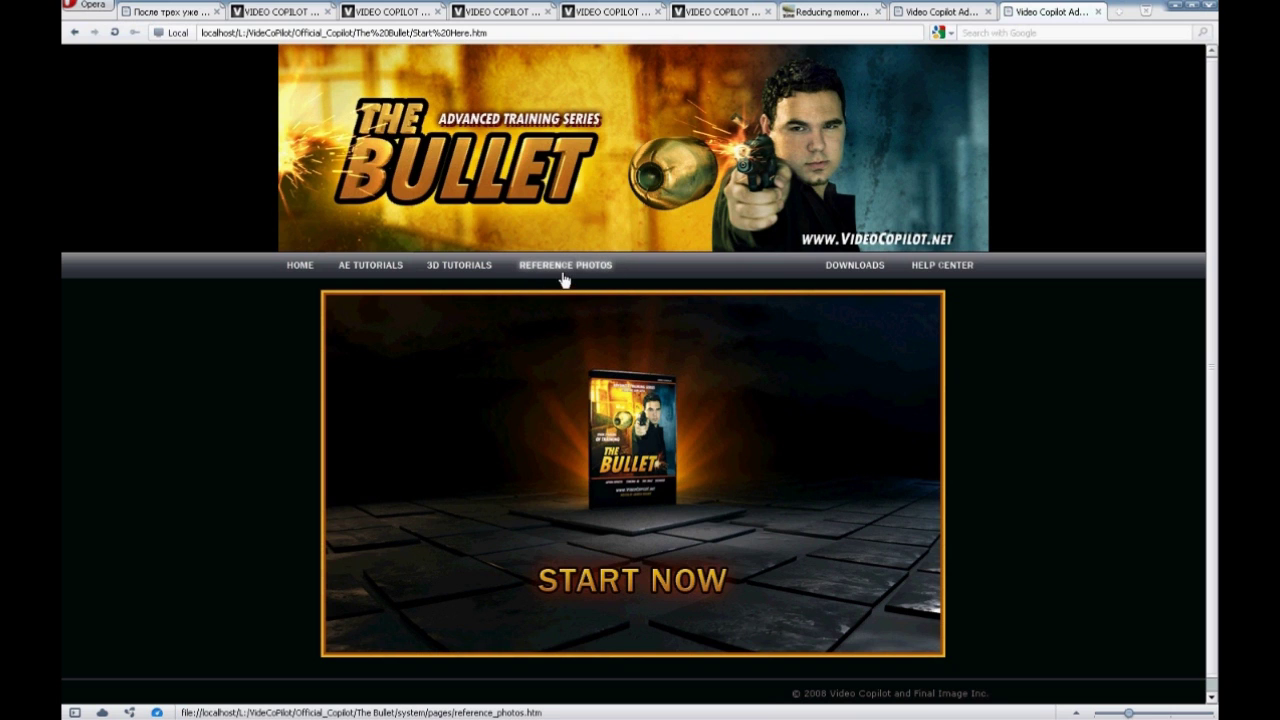
{"action": "key", "text": "alt+Tab"}
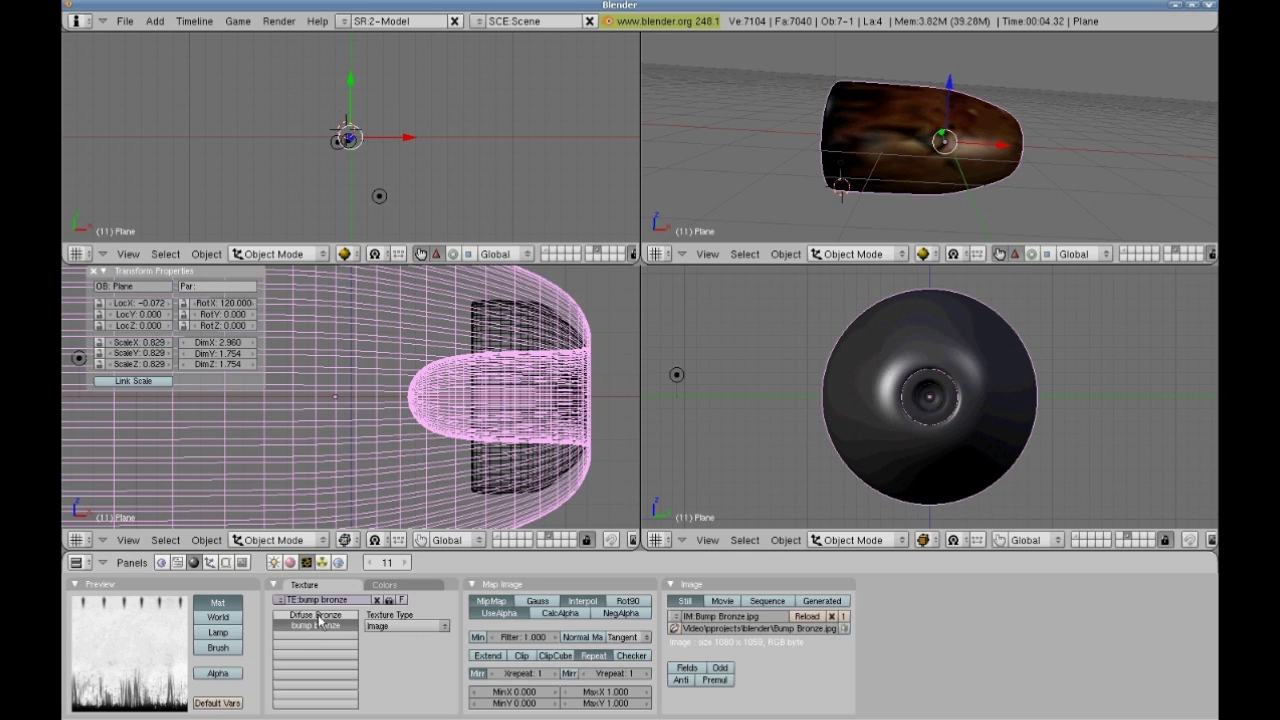
Switch to Photoshop and compare the plain bump and diffuse bronze textures in astro_bullet.psd
{"action": "key", "text": "alt+Tab"}
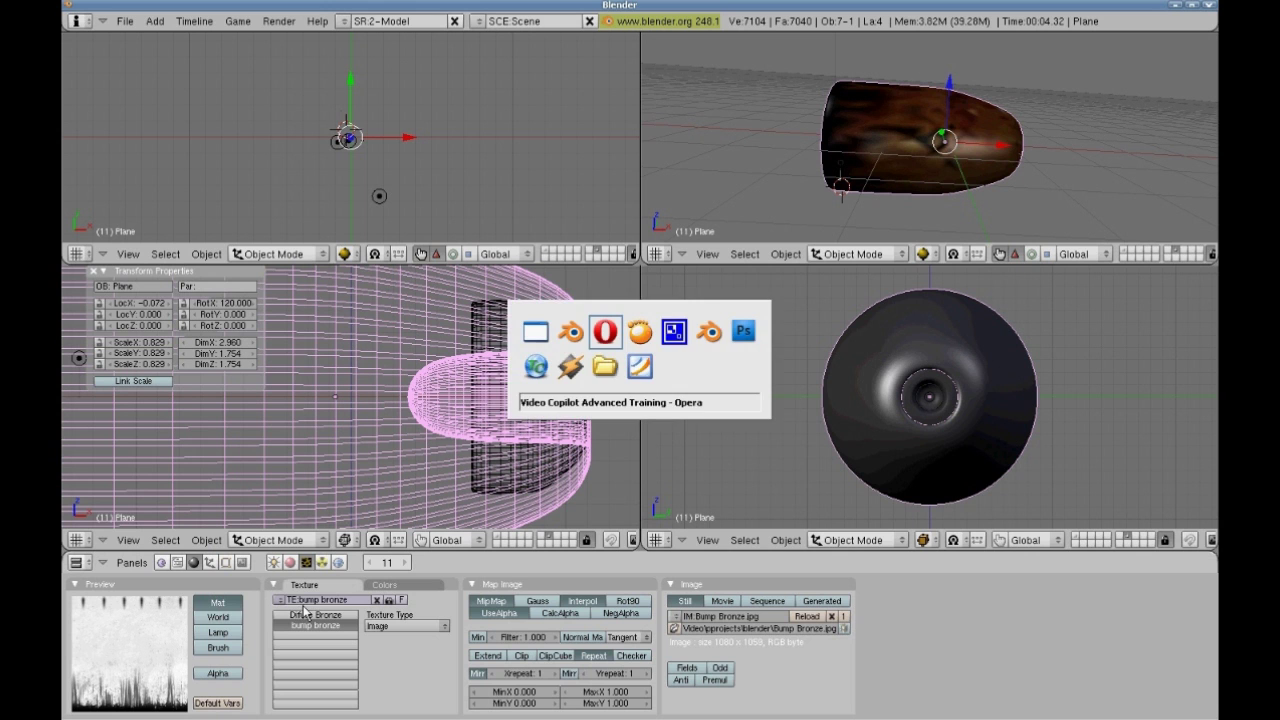
{"action": "key", "text": "alt+Tab"}
{"action": "key", "text": "alt+Tab"}
{"action": "key", "text": "alt+Tab"}
{"action": "key", "text": "alt+Tab"}
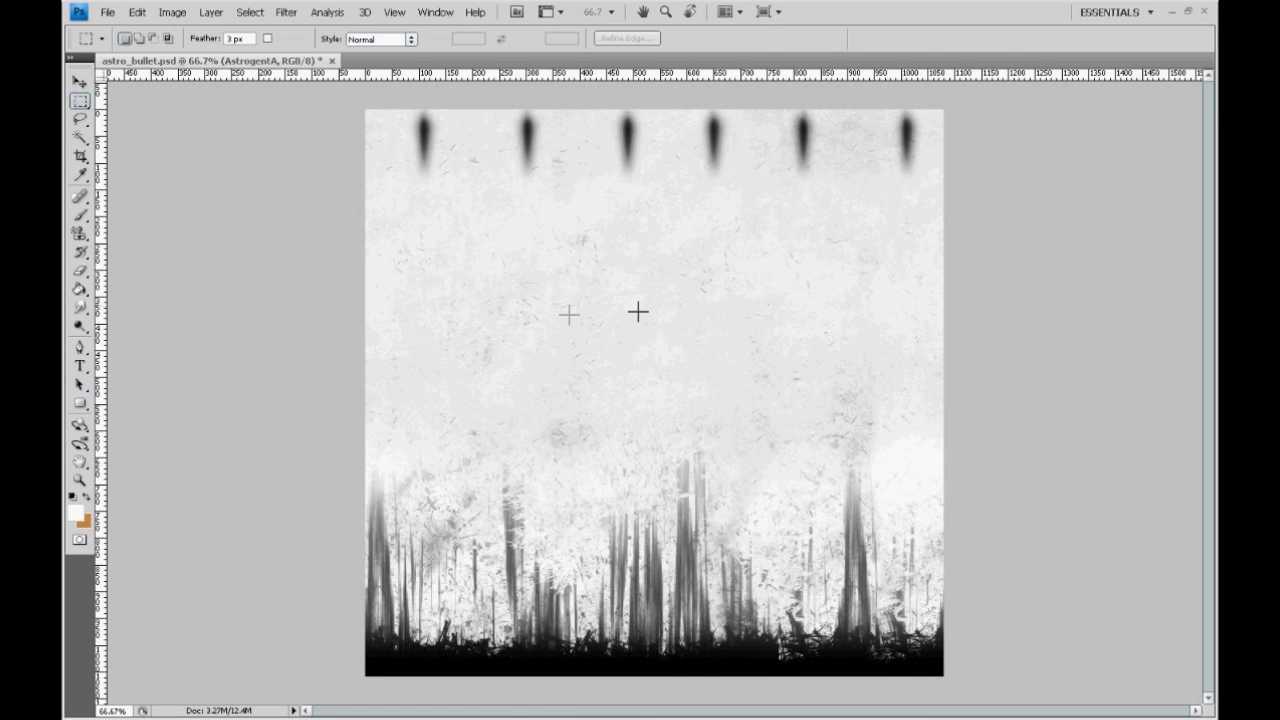
{"action": "key", "text": "ctrl+z"}
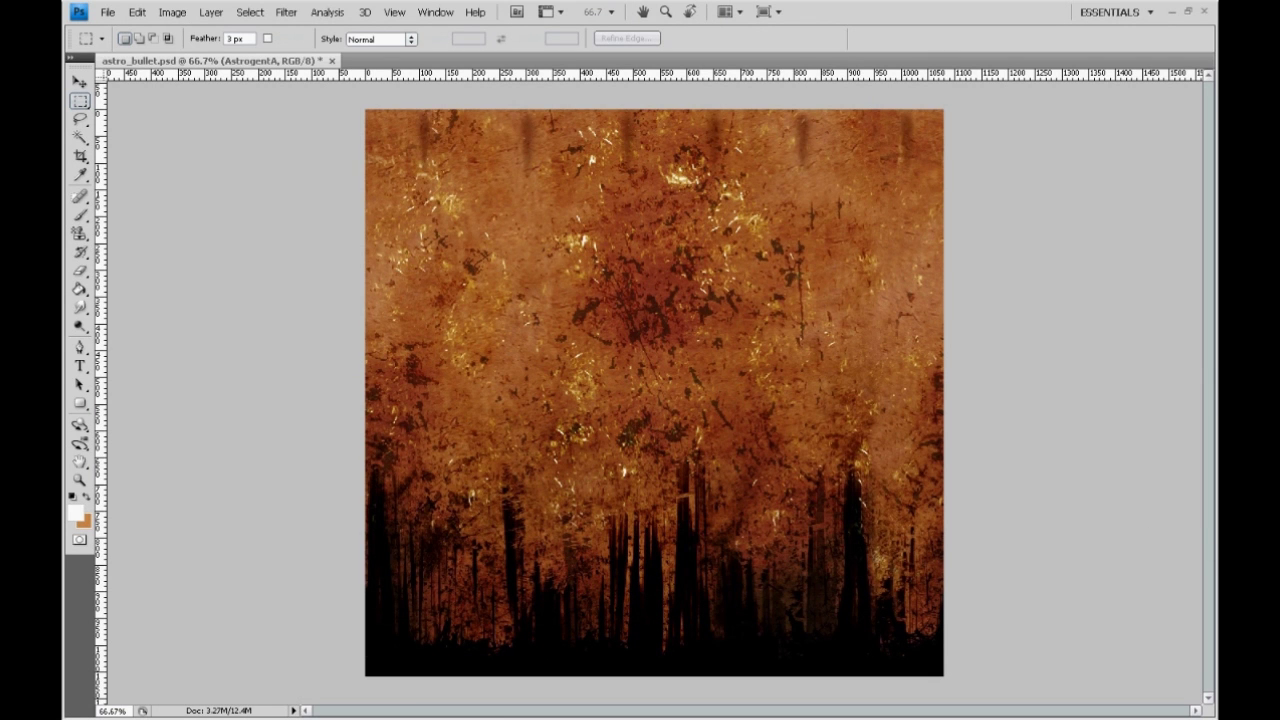
{"action": "key", "text": "ctrl+z"}
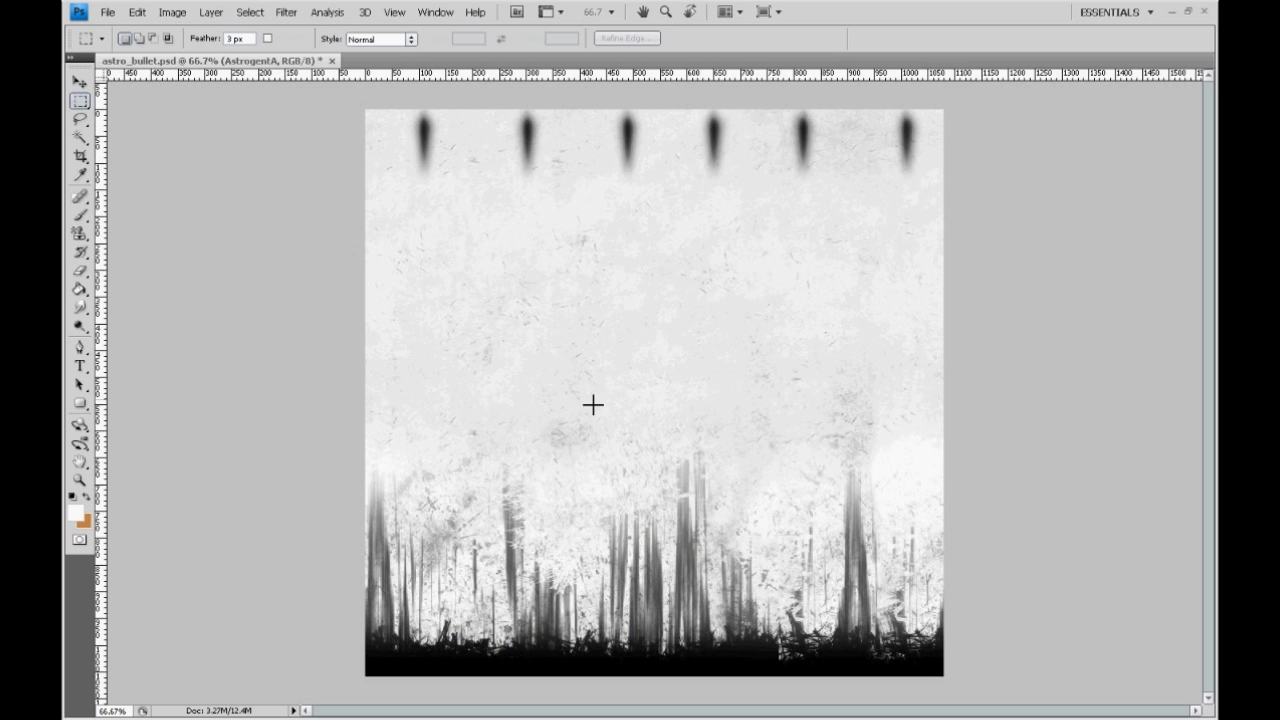
Switch to Blender and render the bullet with its original bronze textures, closing the render after viewing it
{"action": "key", "text": "alt+Tab"}
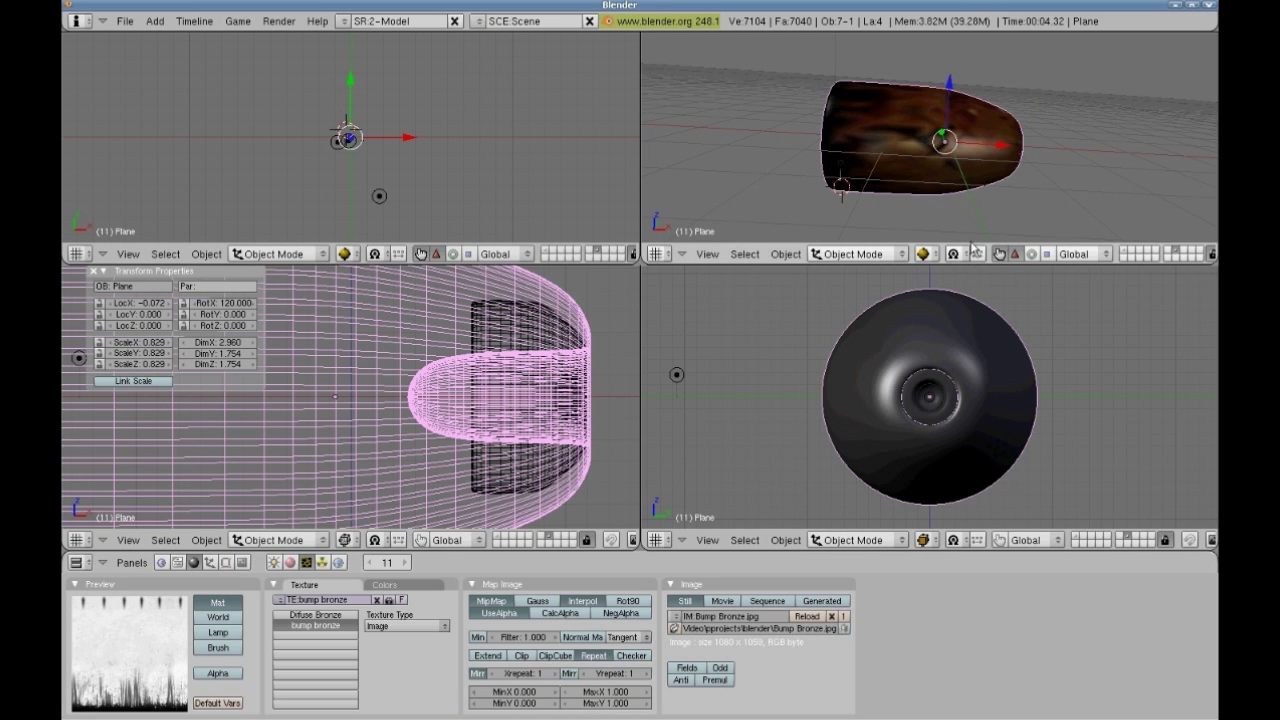
{"action": "key", "text": "F12"}
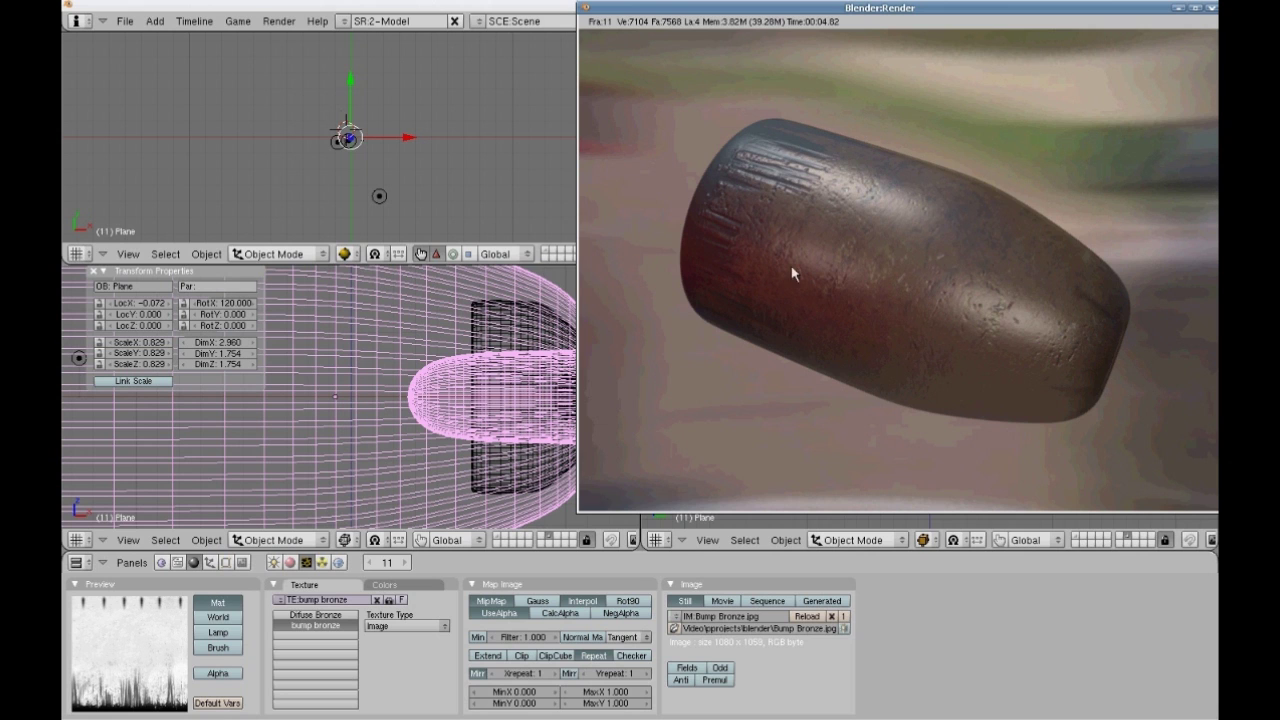
{"action": "left_click_drag", "start_coordinate": [800, 7], "coordinate": [746, 9]}
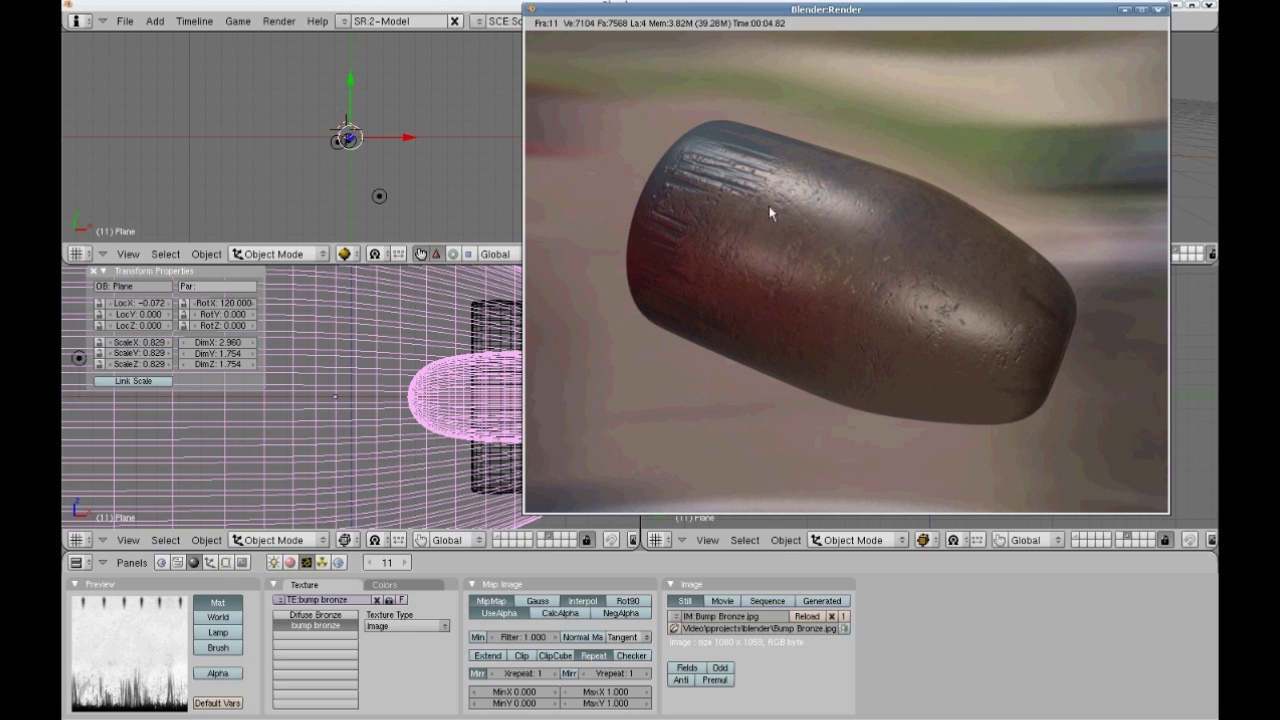
{"action": "left_click", "coordinate": [1158, 9]}
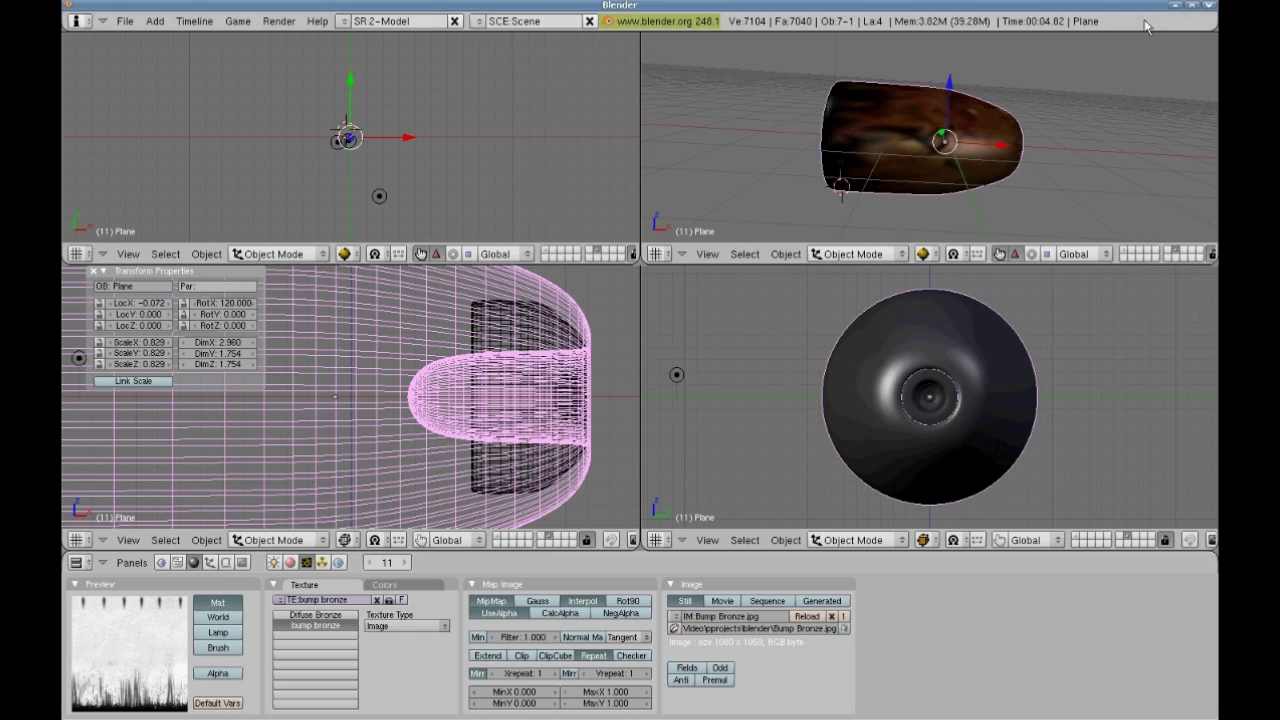
Replace the bump bronze texture's image with BumpBronze_astro_mirr2.jpg in Blender and render the bullet to check the engraving
{"action": "key", "text": "alt+Tab"}
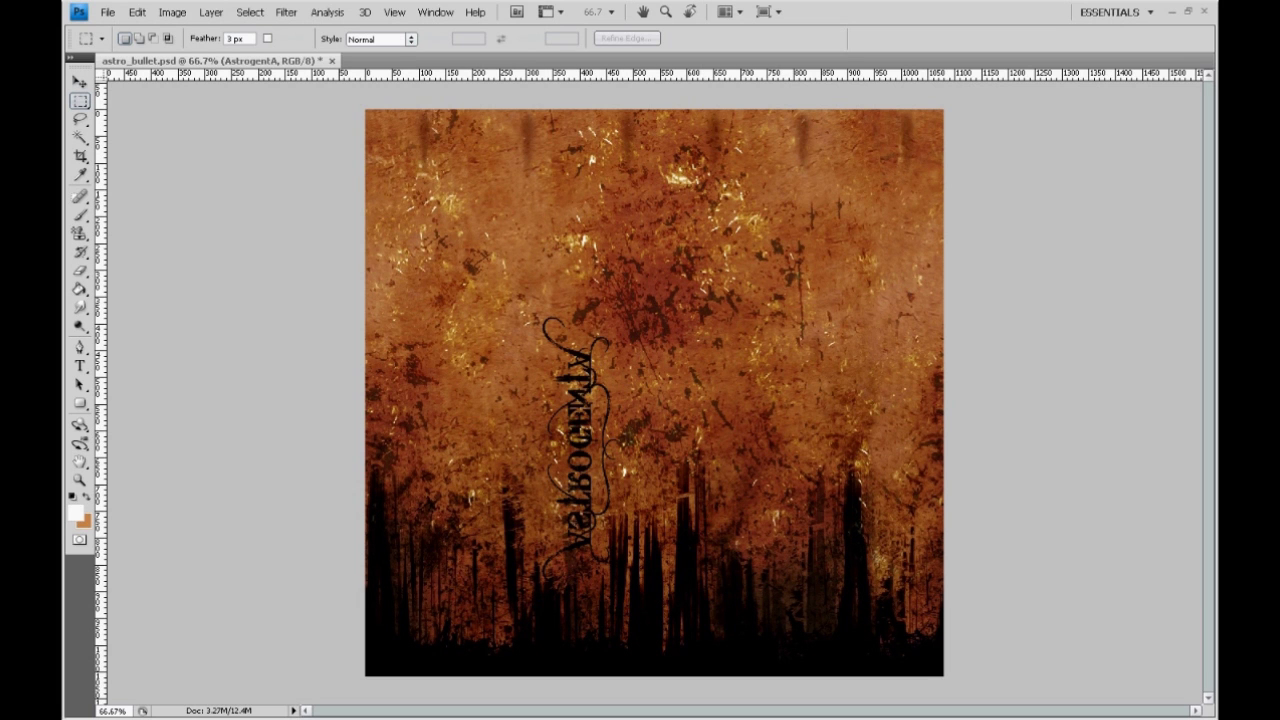
{"action": "key", "text": "alt+Tab"}
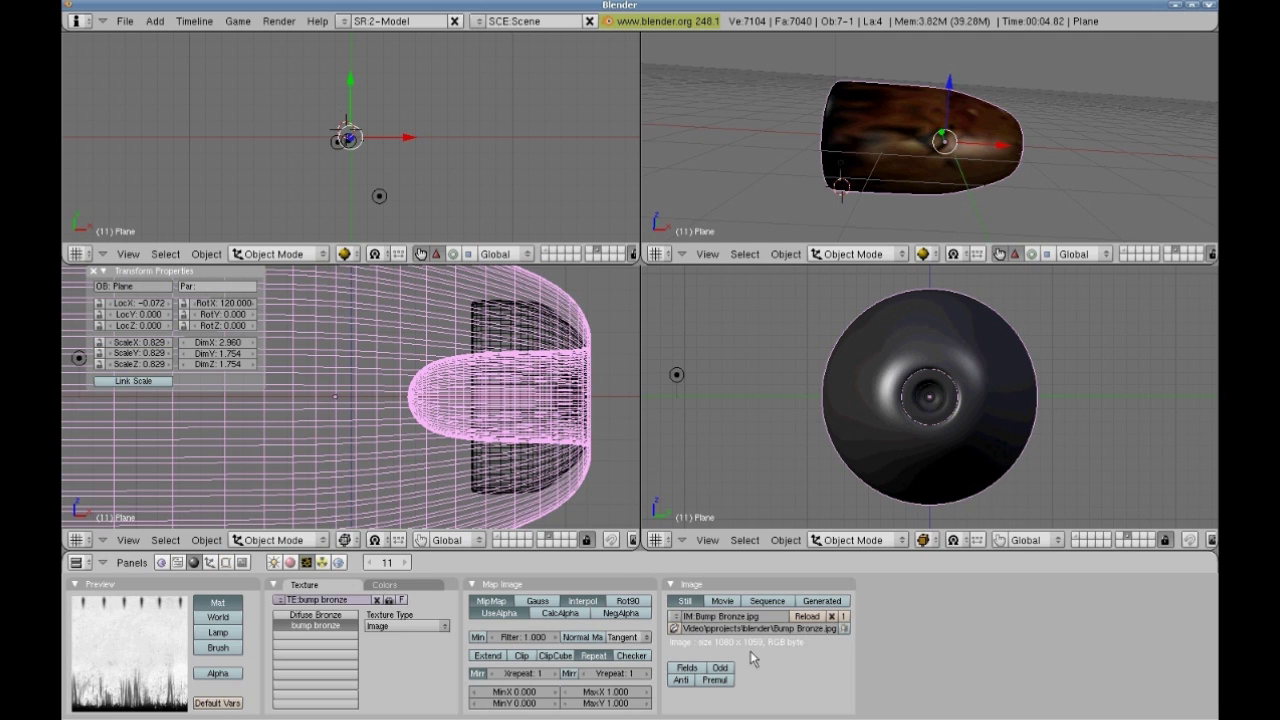
{"action": "left_click", "coordinate": [676, 630]}
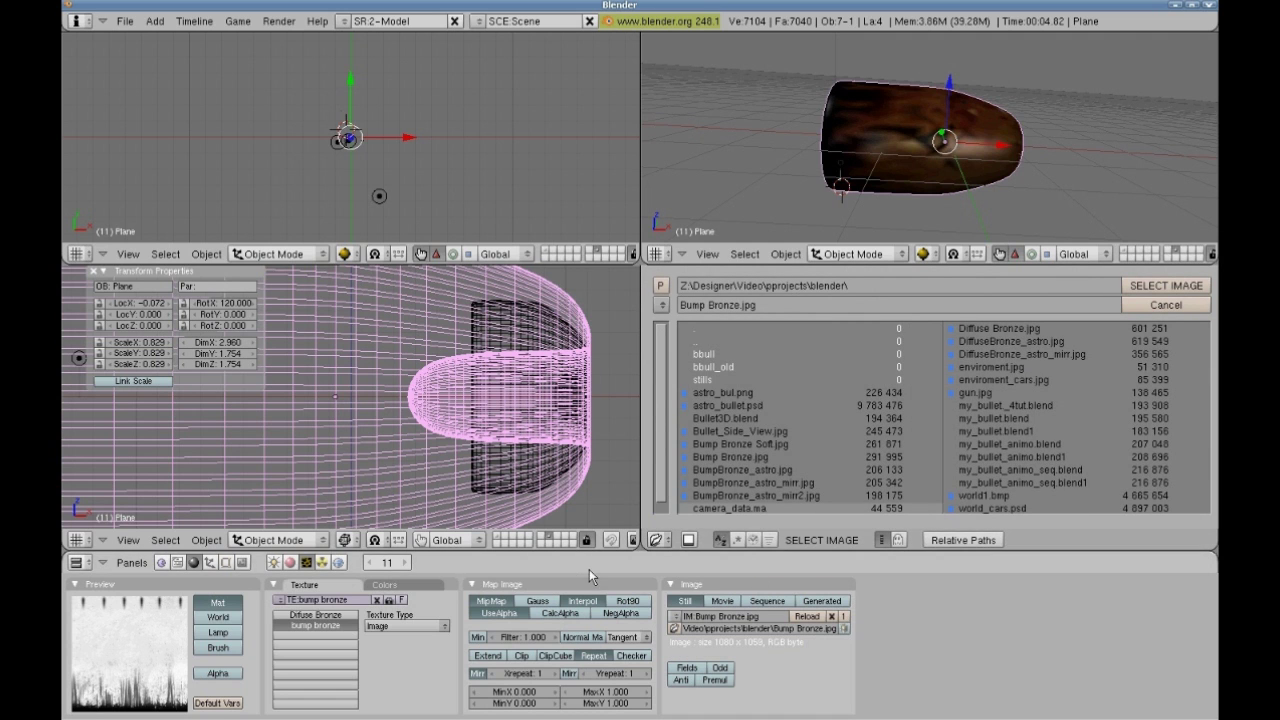
{"action": "left_click", "coordinate": [777, 497]}
{"action": "left_click", "coordinate": [1183, 289]}
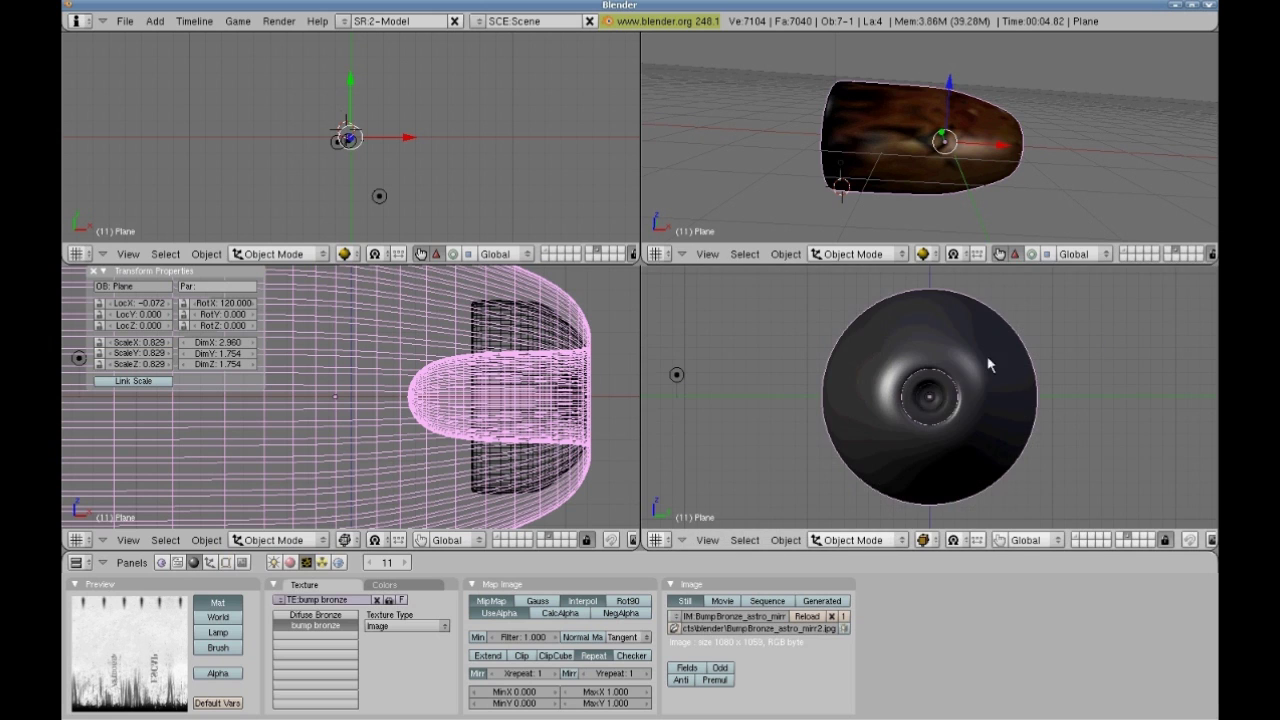
{"action": "key", "text": "F12"}
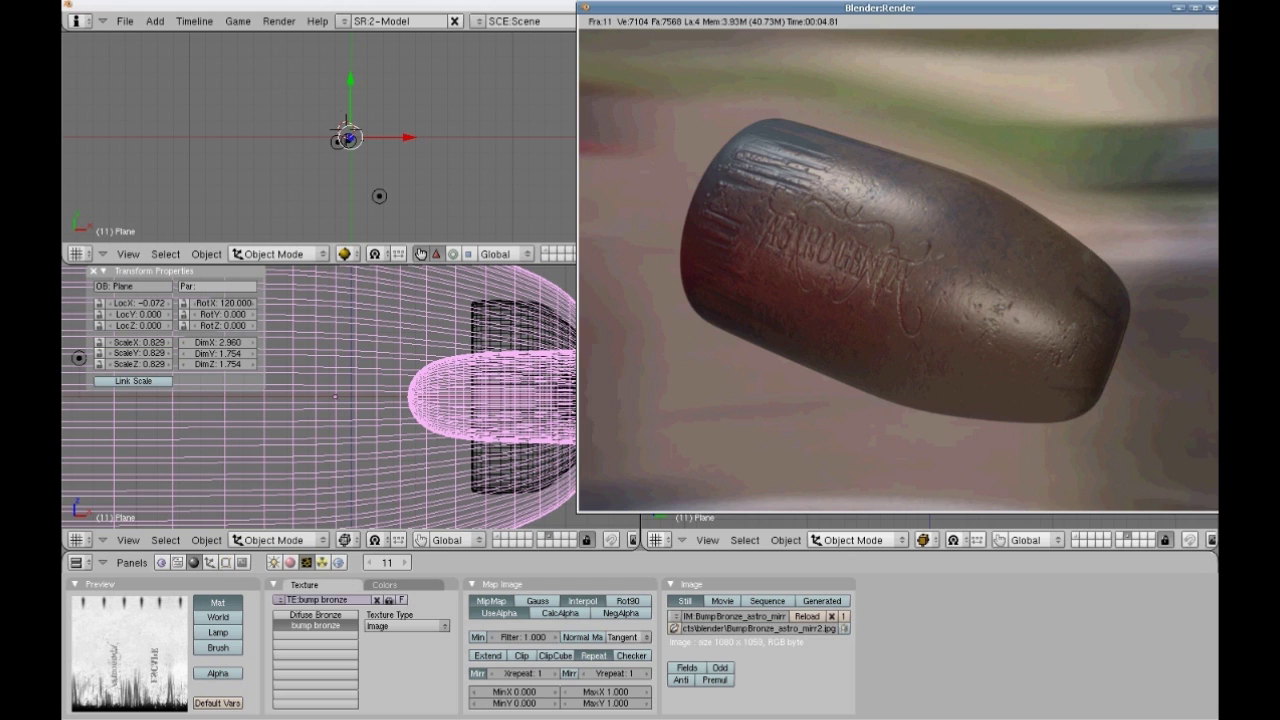
{"action": "left_click", "coordinate": [1211, 8]}
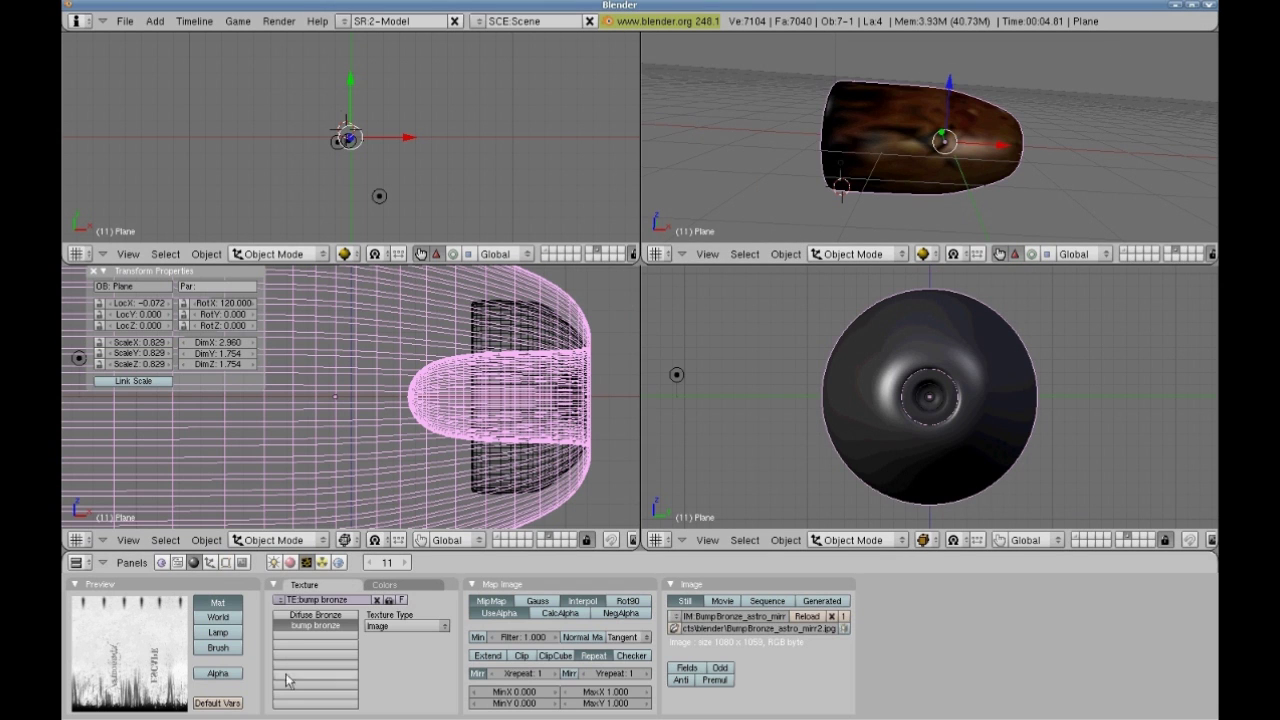
Replace the Diffuse Bronze texture's image with DiffuseBronze_astro_mirr.jpg and render the bullet again
{"action": "left_click", "coordinate": [315, 614]}
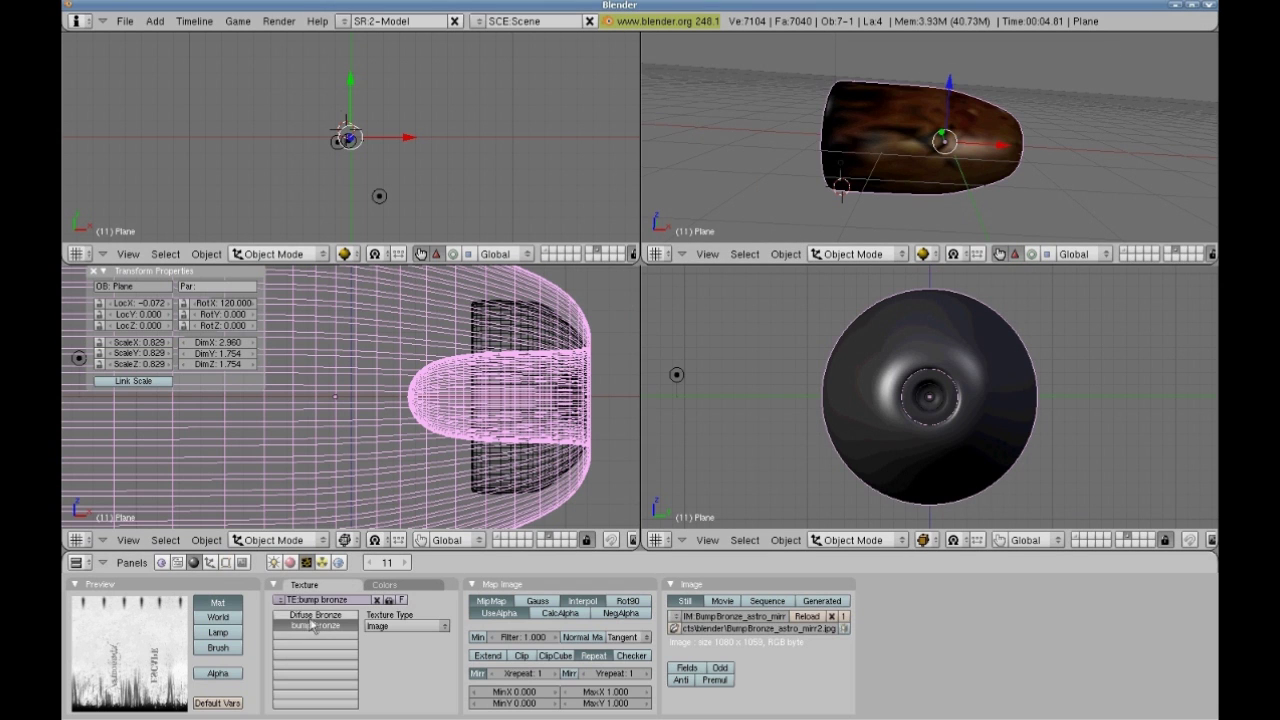
{"action": "left_click", "coordinate": [674, 628]}
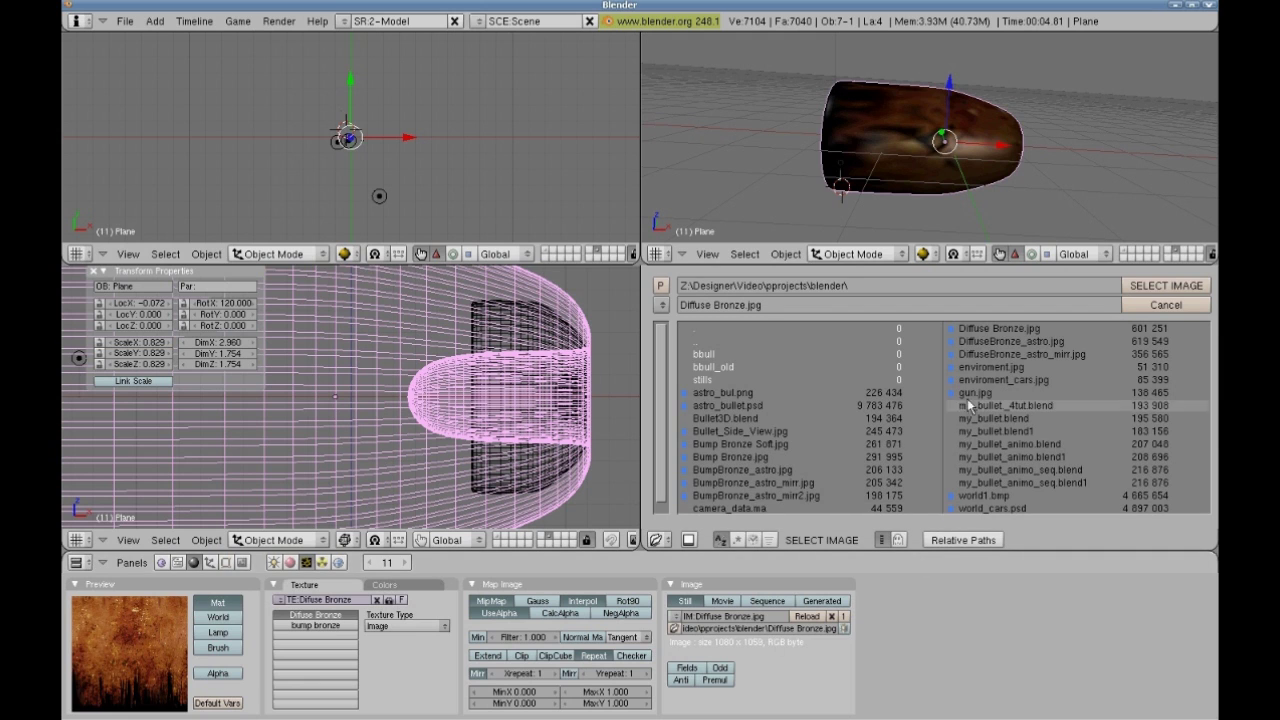
{"action": "left_click", "coordinate": [1040, 354]}
{"action": "left_click", "coordinate": [1166, 285]}
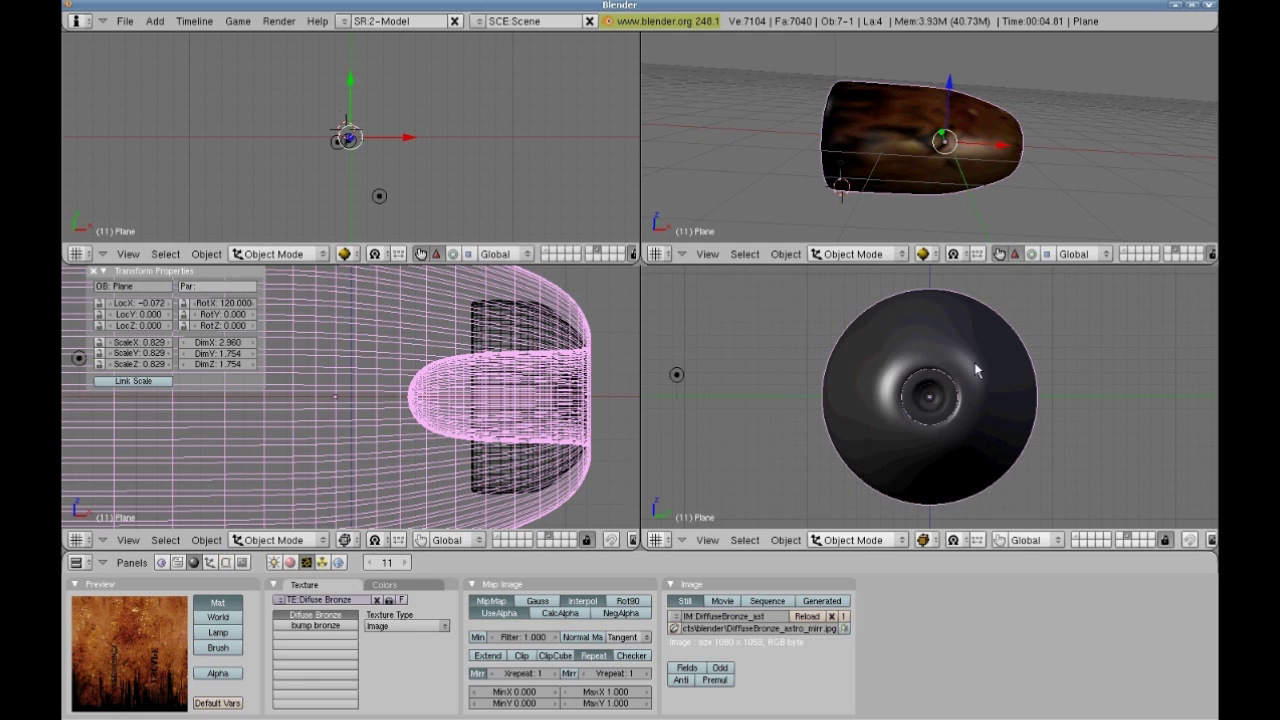
{"action": "key", "text": "F12"}
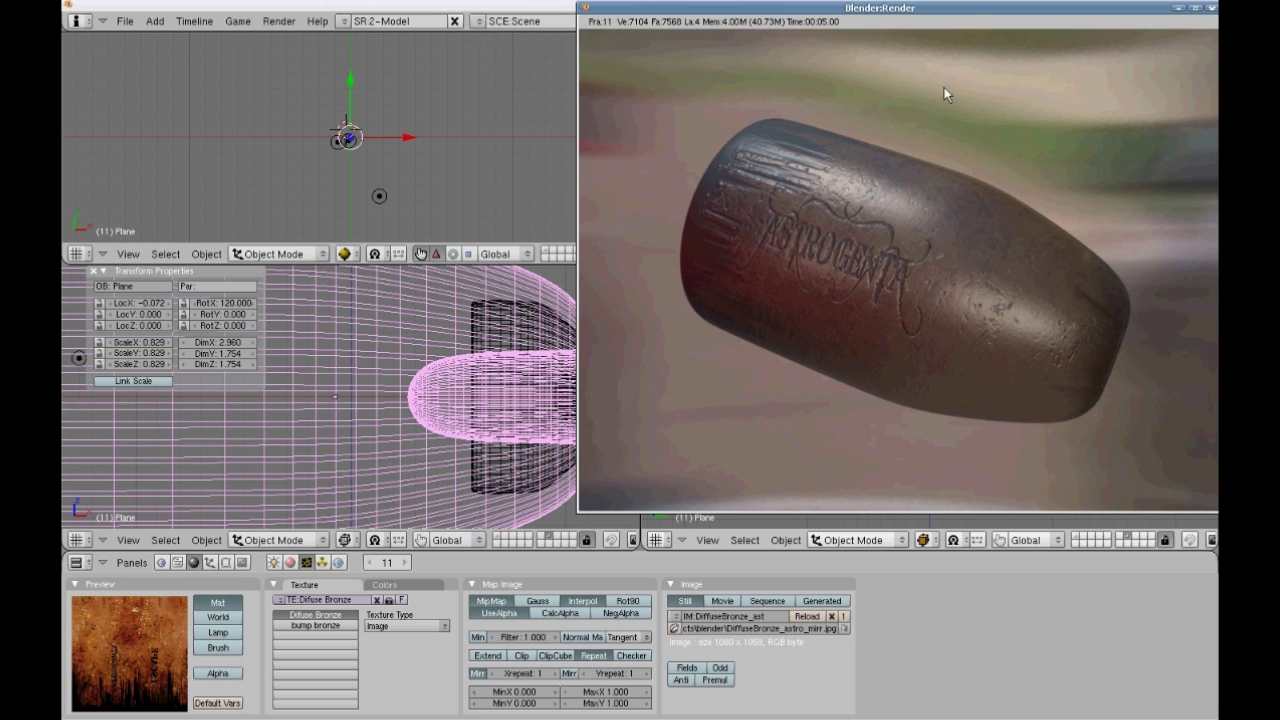
{"action": "left_click_drag", "start_coordinate": [975, 16], "coordinate": [878, 29]}
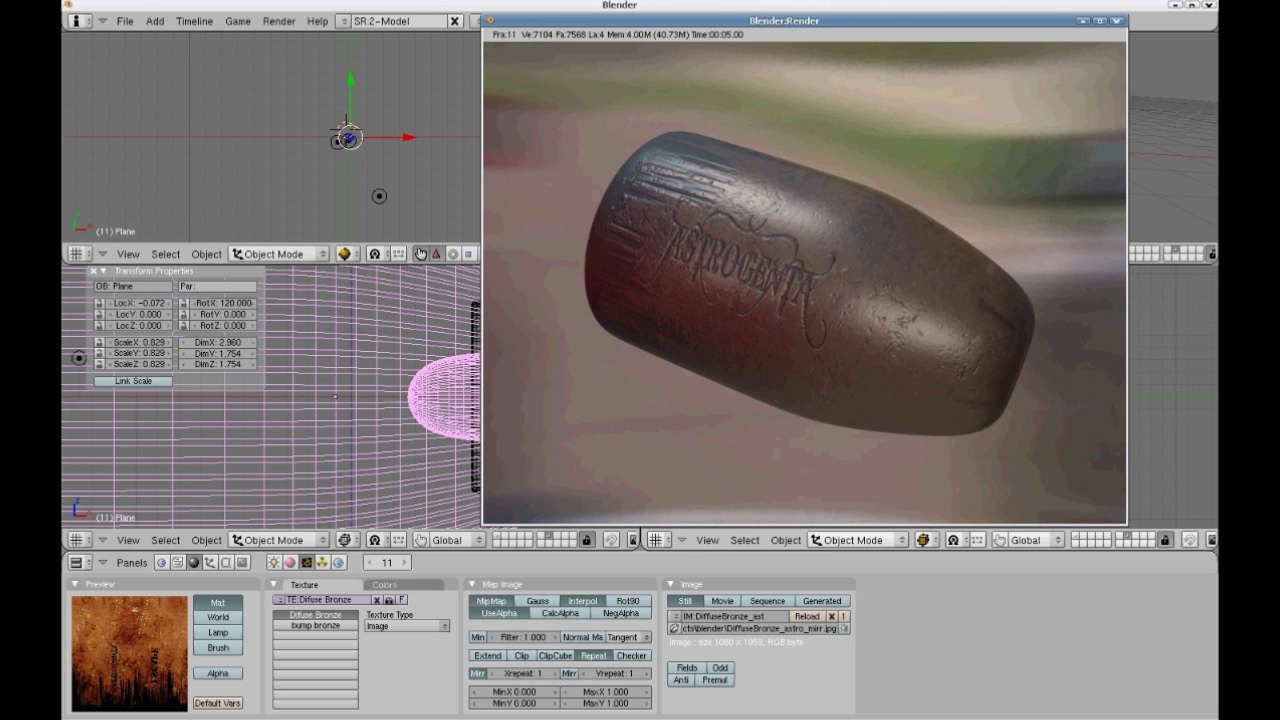
Switch to Photoshop and step through the history to compare the mirrored lettering on the bullet texture with the Blender render
{"action": "key", "text": "alt+Tab"}
{"action": "key", "text": "Tab"}
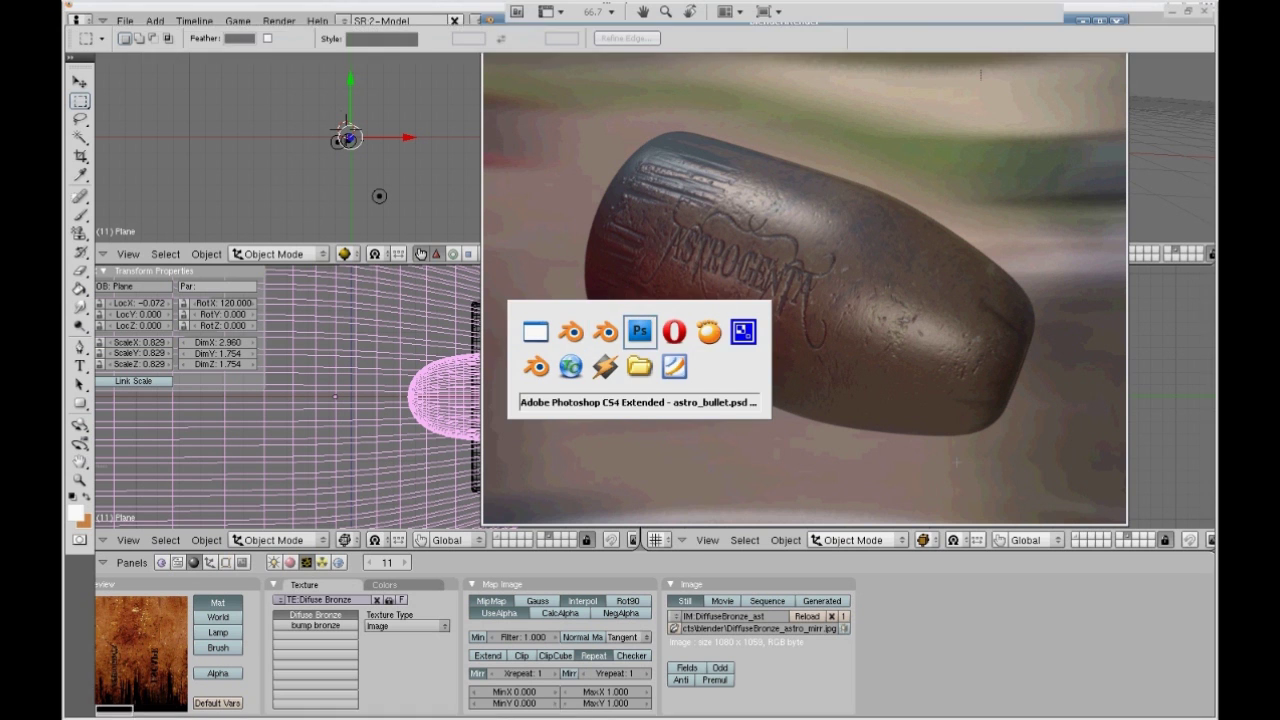
{"action": "key", "text": "ctrl+alt+z"}
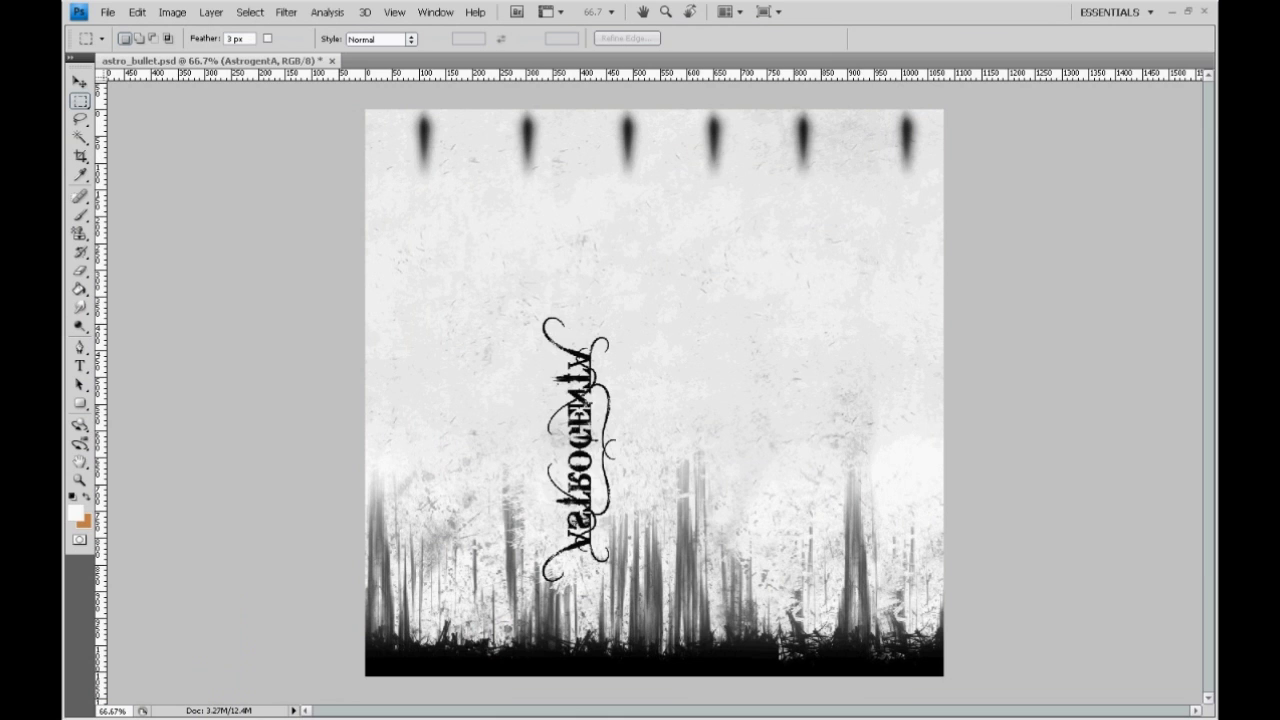
{"action": "key", "text": "ctrl+alt+z"}
{"action": "key", "text": "ctrl+shift+z"}
{"action": "key", "text": "alt+Tab"}
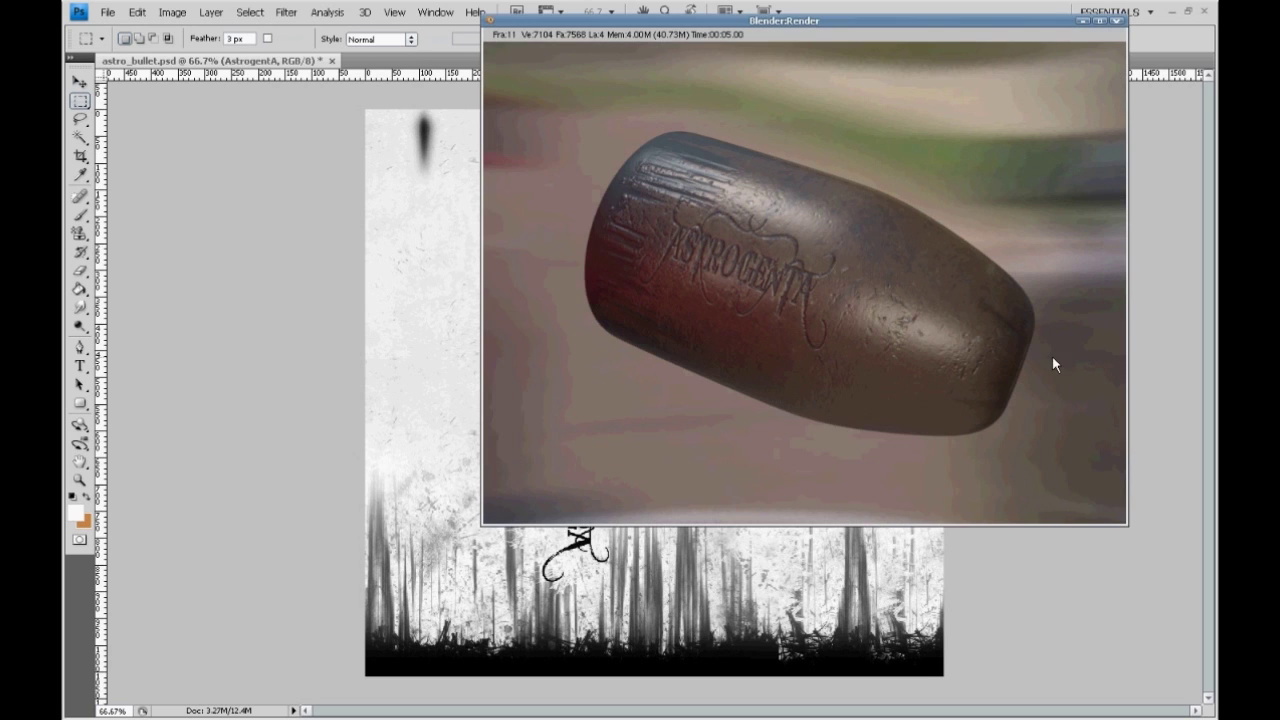